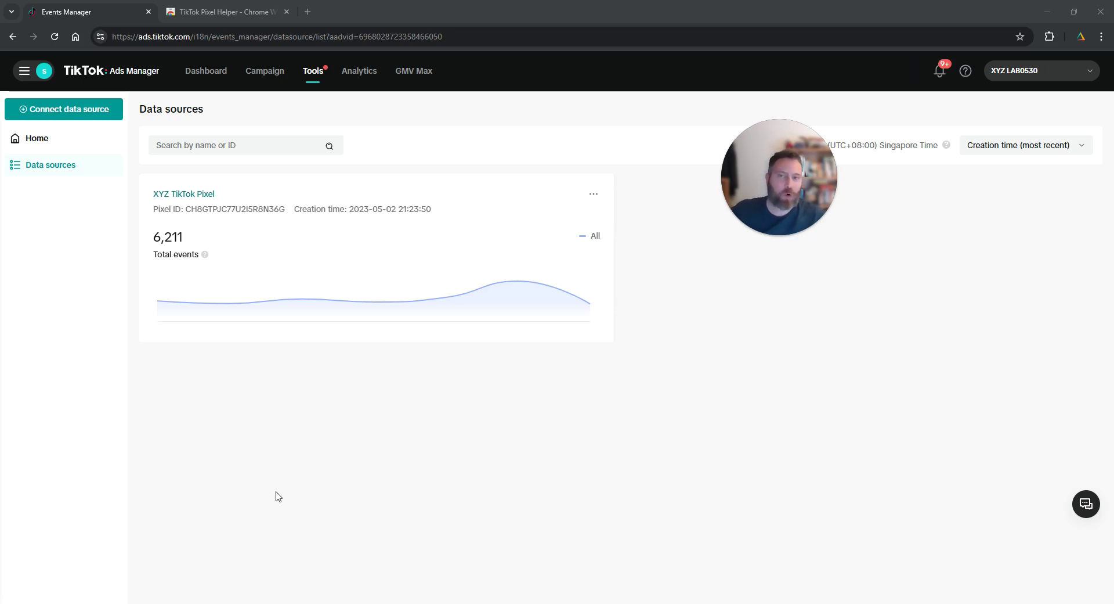
Bring up the installed TikTok Pixel Helper Chrome Web Store listing and select its title and web address
{"action": "left_click", "coordinate": [226, 13]}
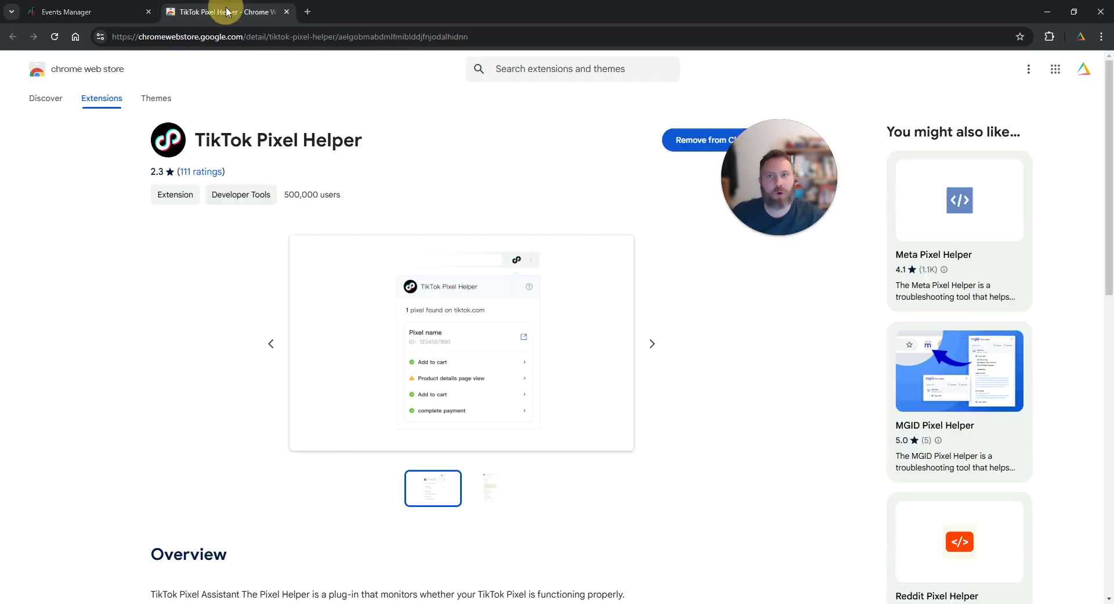
{"action": "triple_click", "coordinate": [276, 145]}
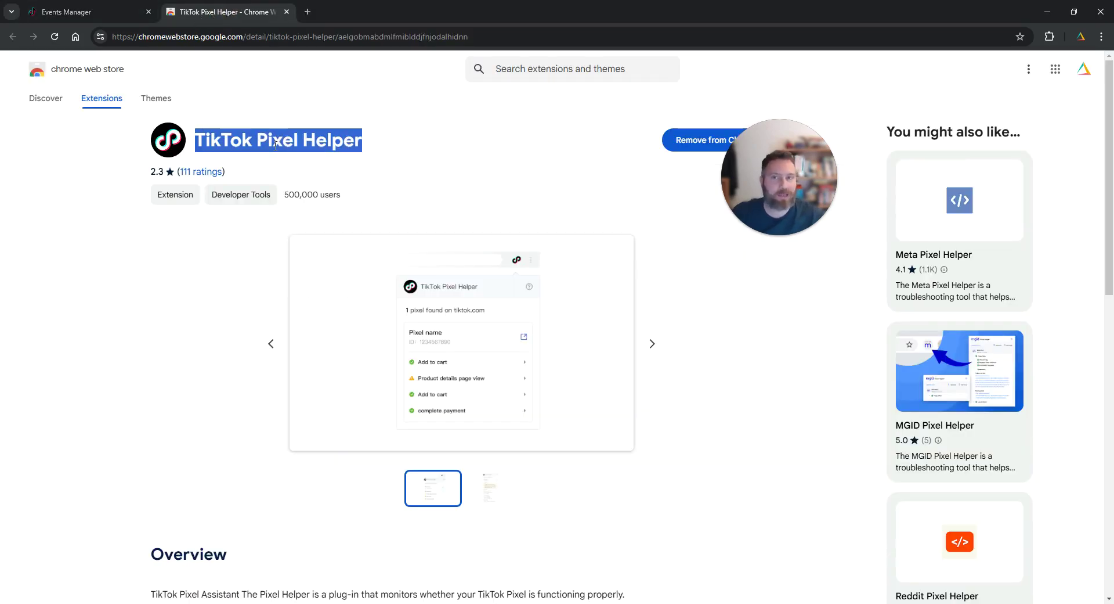
{"action": "left_click", "coordinate": [316, 36]}
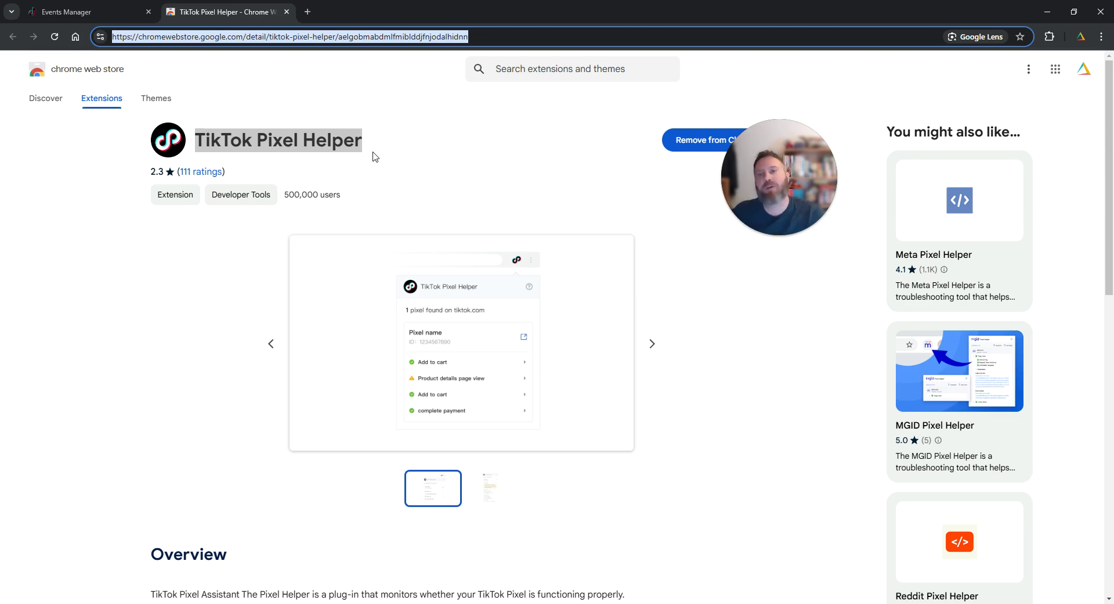
Load the xyzlab.com website in a new browser tab
{"action": "left_click", "coordinate": [308, 12]}
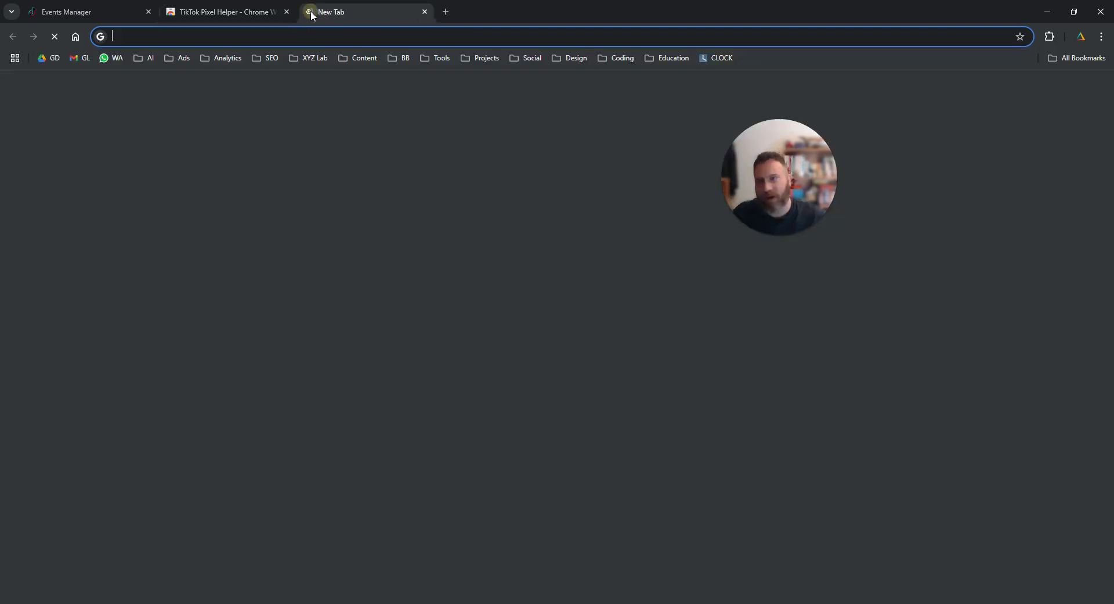
{"action": "type", "text": "xyzlab.com"}
{"action": "key", "text": "Return"}
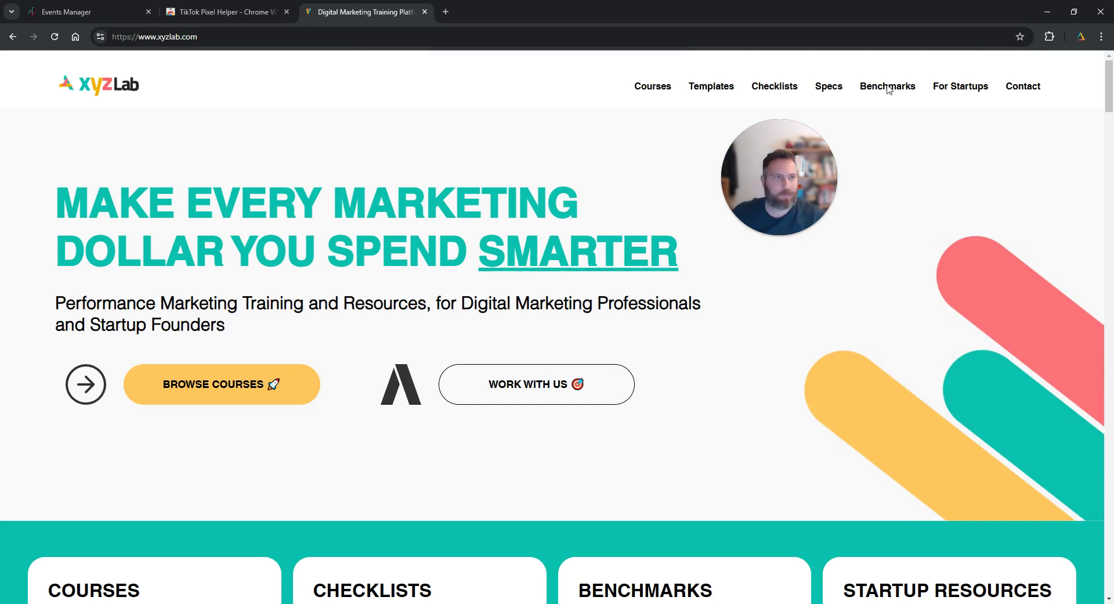
Run TikTok Pixel Helper on xyzlab.com, check the detected XYZ TikTok Pixel ID, and return to Events Manager
{"action": "left_click", "coordinate": [1052, 37]}
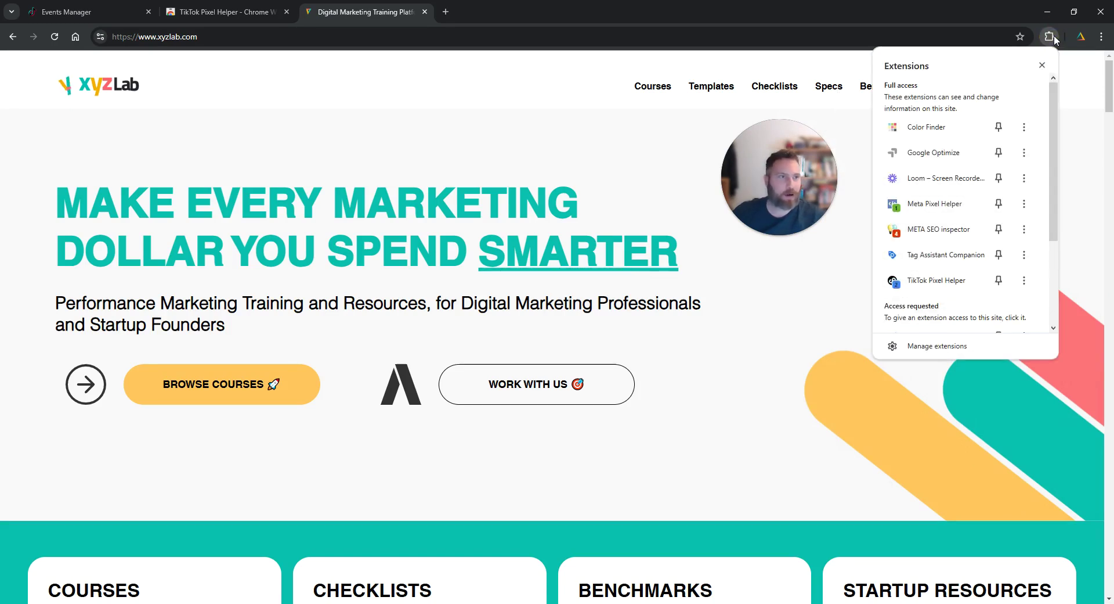
{"action": "left_click", "coordinate": [938, 283]}
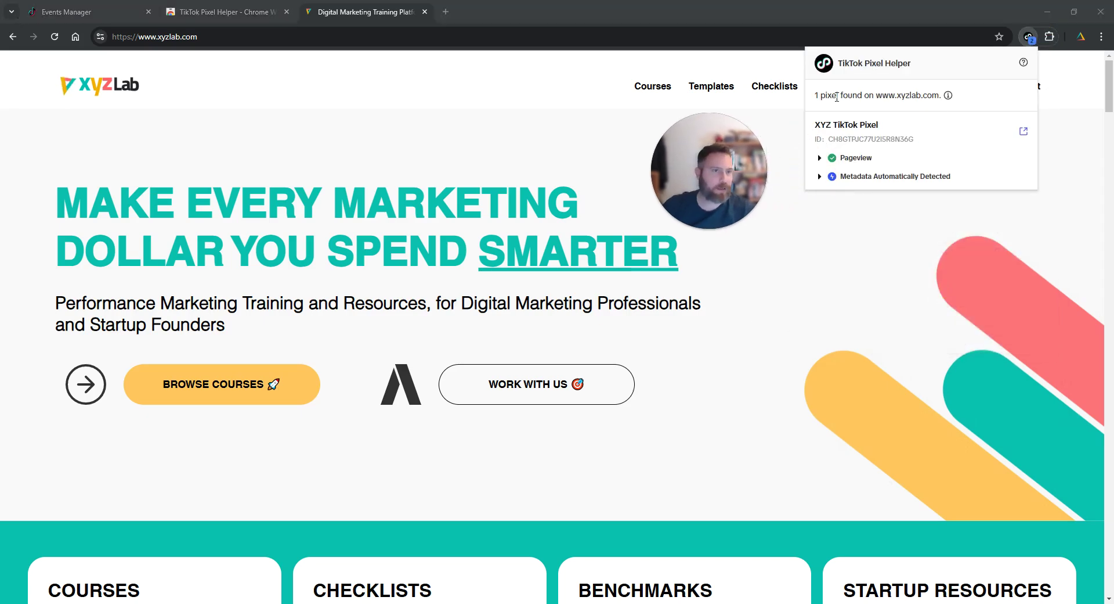
{"action": "left_click_drag", "start_coordinate": [832, 95], "coordinate": [868, 92]}
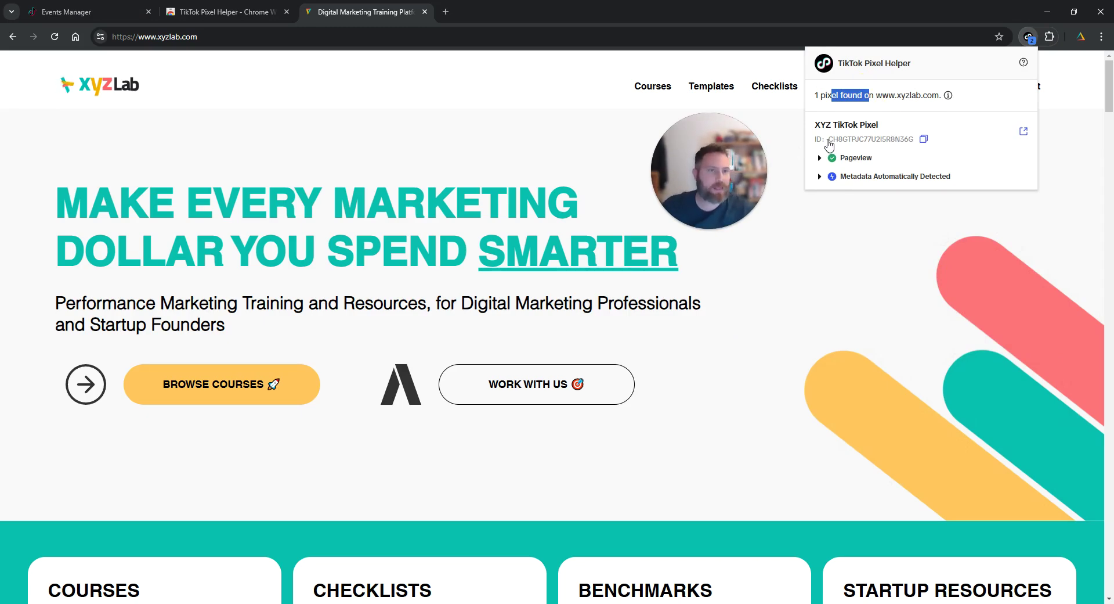
{"action": "left_click_drag", "start_coordinate": [828, 139], "coordinate": [985, 158]}
{"action": "left_click", "coordinate": [985, 158]}
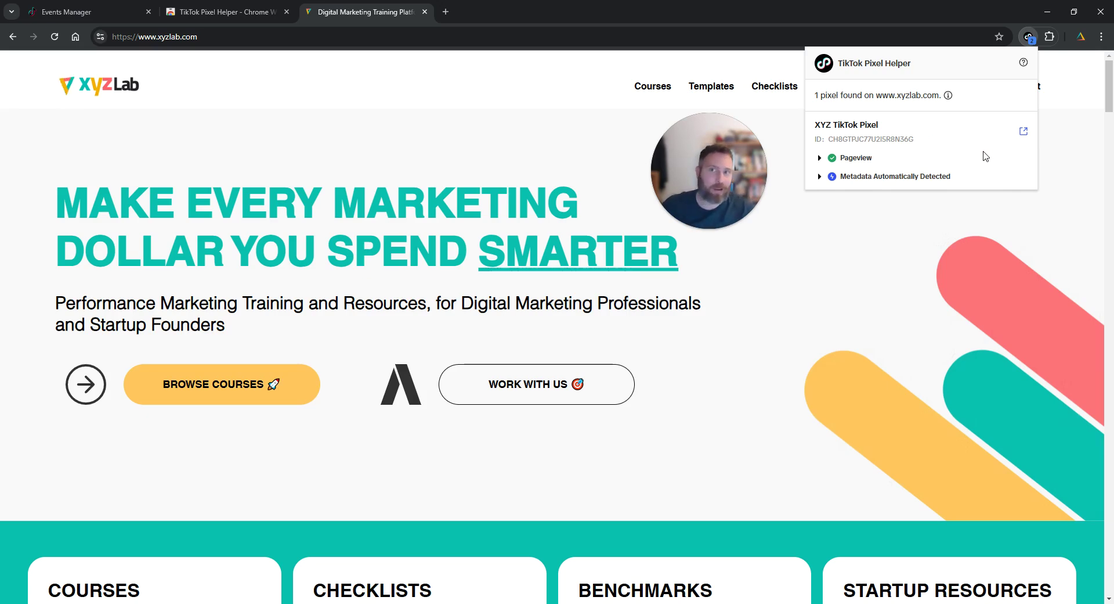
{"action": "left_click", "coordinate": [111, 19]}
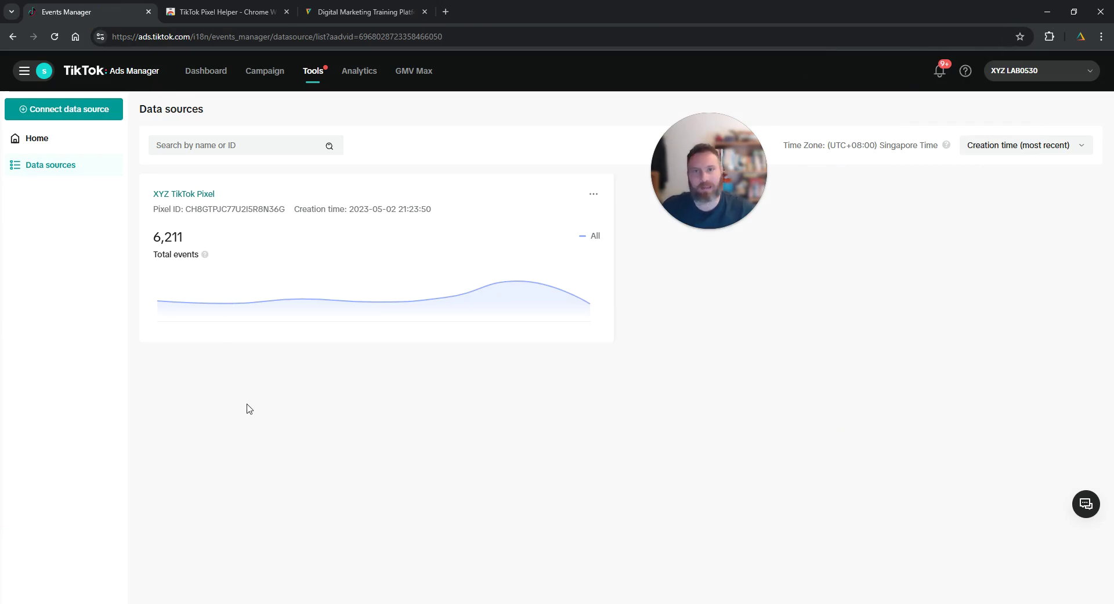
{"action": "mouse_move", "coordinate": [314, 77]}
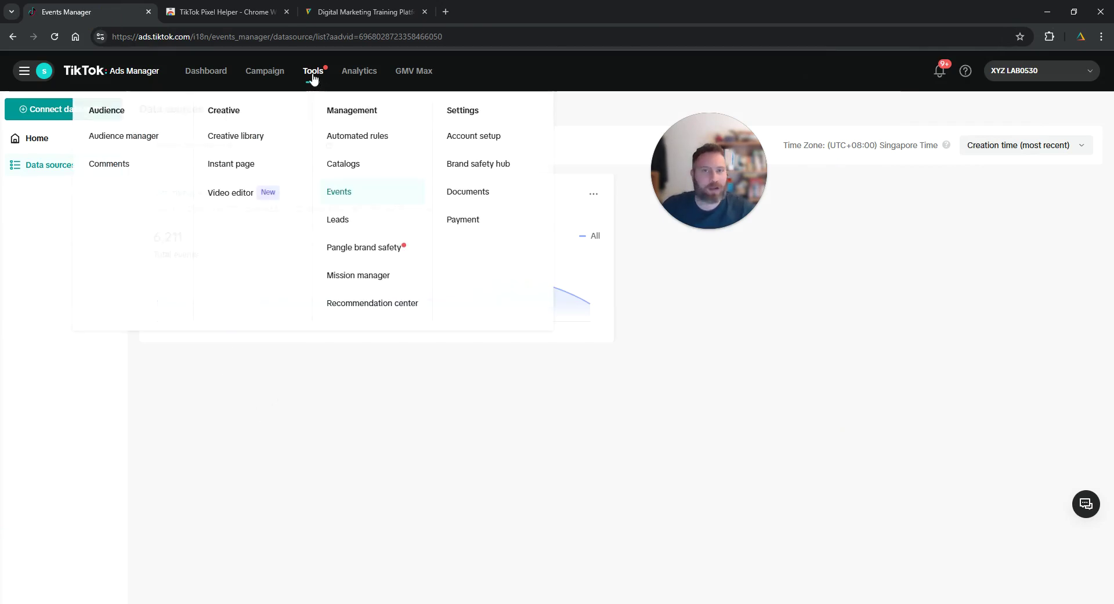
{"action": "left_click", "coordinate": [342, 198]}
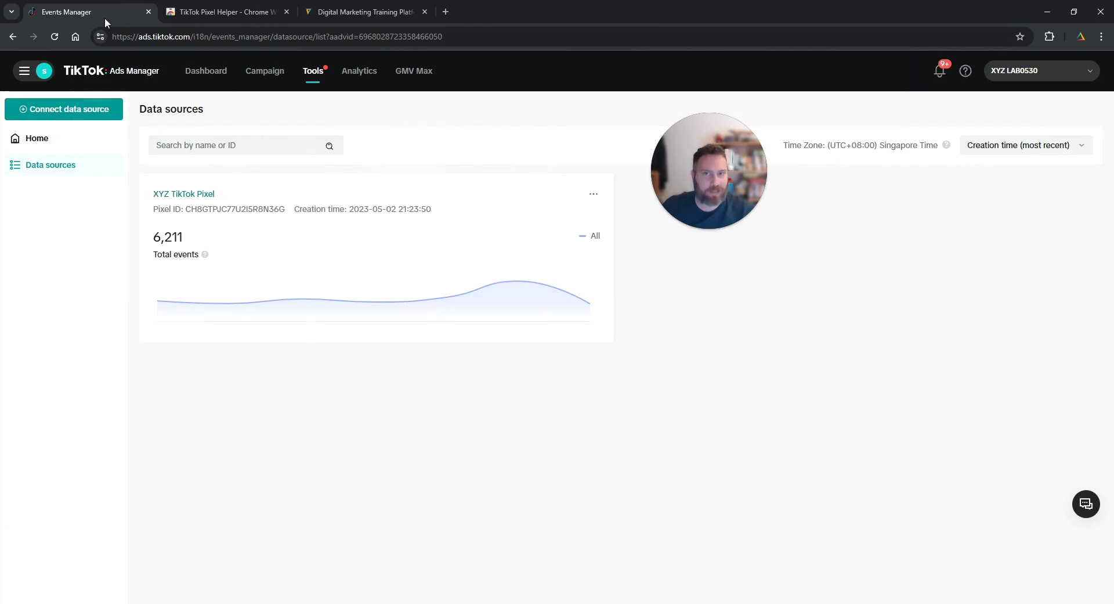
{"action": "left_click_drag", "start_coordinate": [273, 37], "coordinate": [51, 41]}
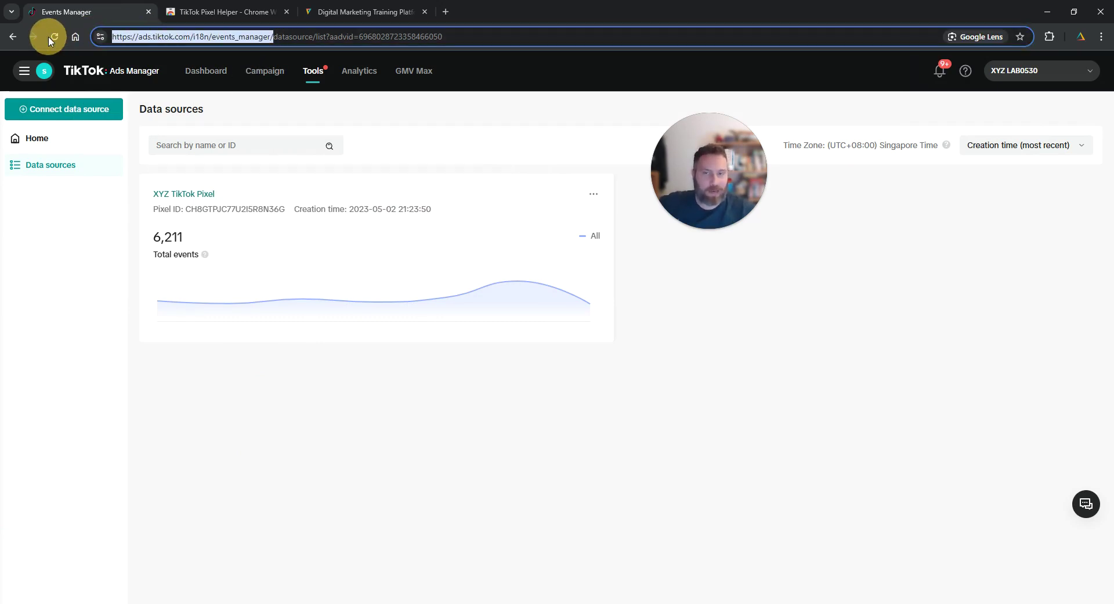
{"action": "left_click", "coordinate": [384, 404]}
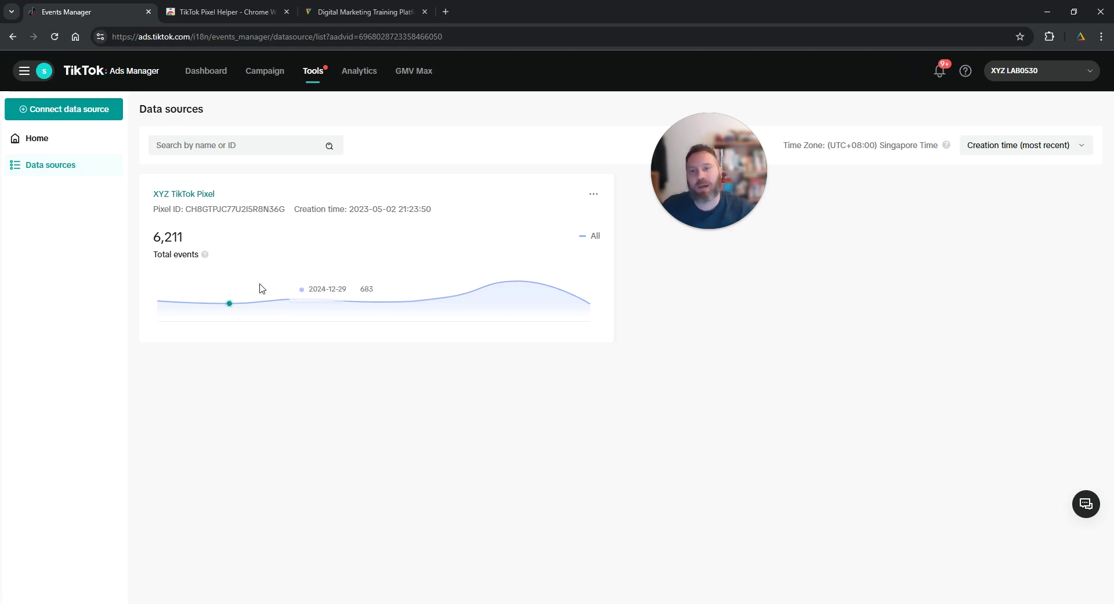
{"action": "left_click_drag", "start_coordinate": [153, 209], "coordinate": [285, 210]}
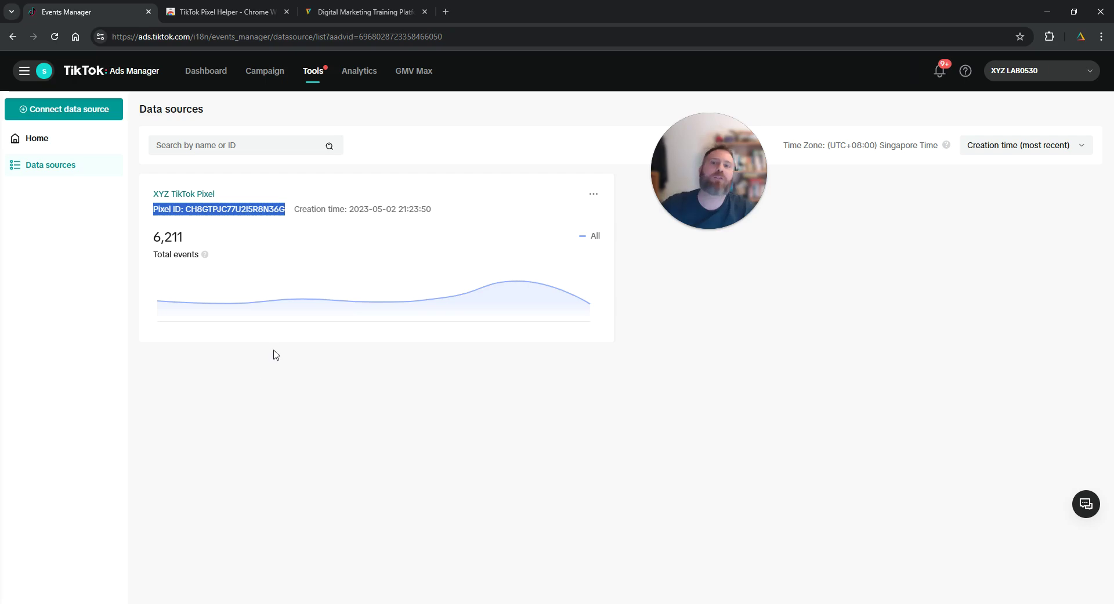
Copy the pixel ID TikTok Pixel Helper detects on xyzlab.com, then go back to Events Manager's Data sources
{"action": "left_click", "coordinate": [366, 12]}
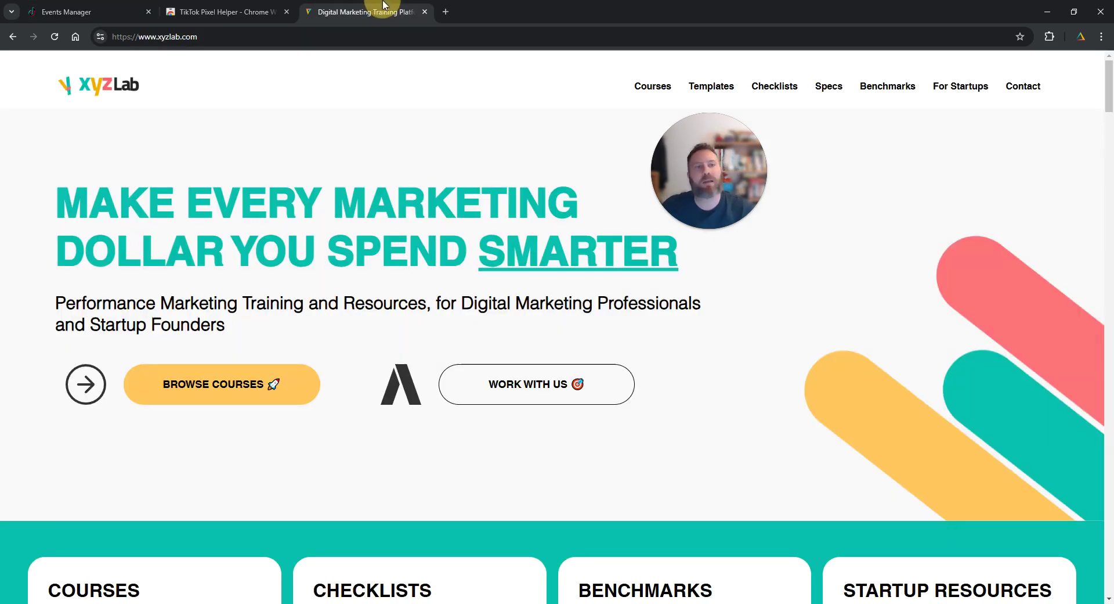
{"action": "left_click", "coordinate": [1049, 36]}
{"action": "left_click", "coordinate": [905, 278]}
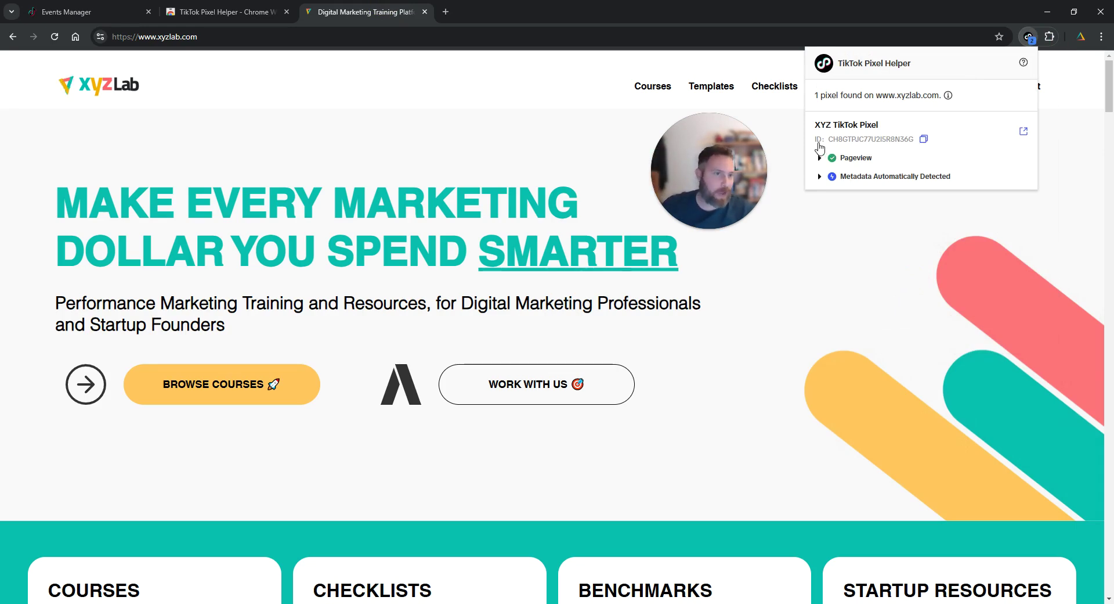
{"action": "left_click_drag", "start_coordinate": [817, 140], "coordinate": [837, 146]}
{"action": "left_click", "coordinate": [924, 139]}
{"action": "left_click", "coordinate": [227, 11]}
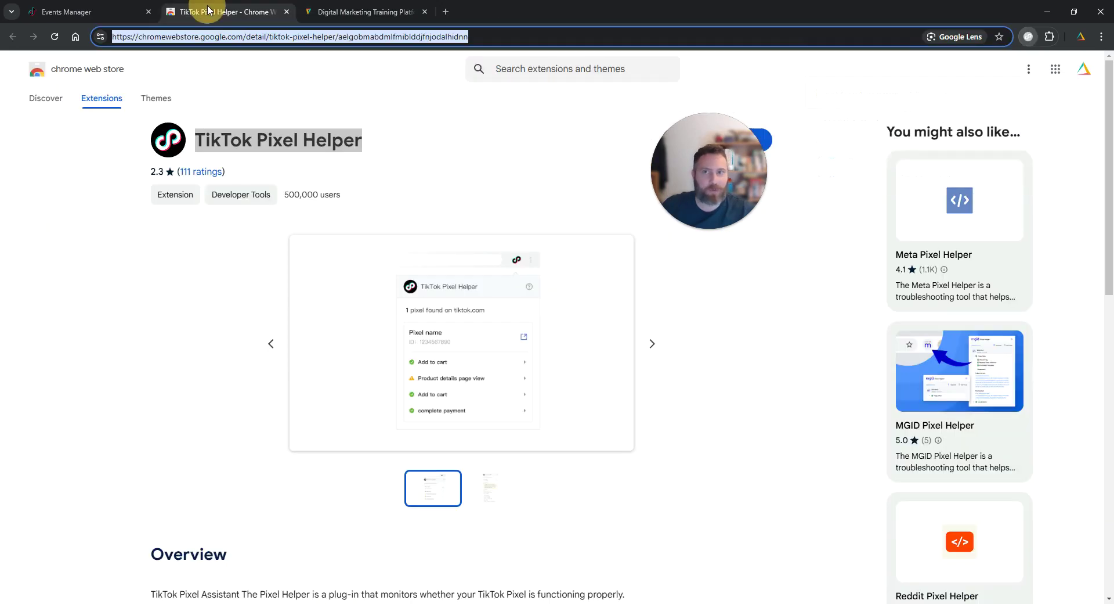
{"action": "left_click", "coordinate": [128, 7]}
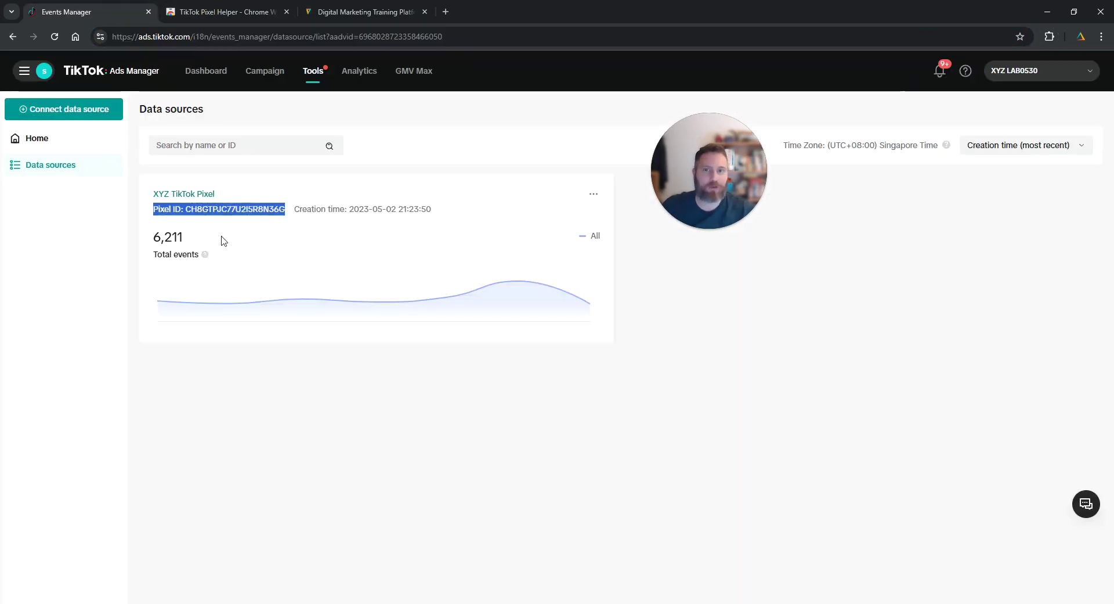
{"action": "left_click", "coordinate": [243, 420]}
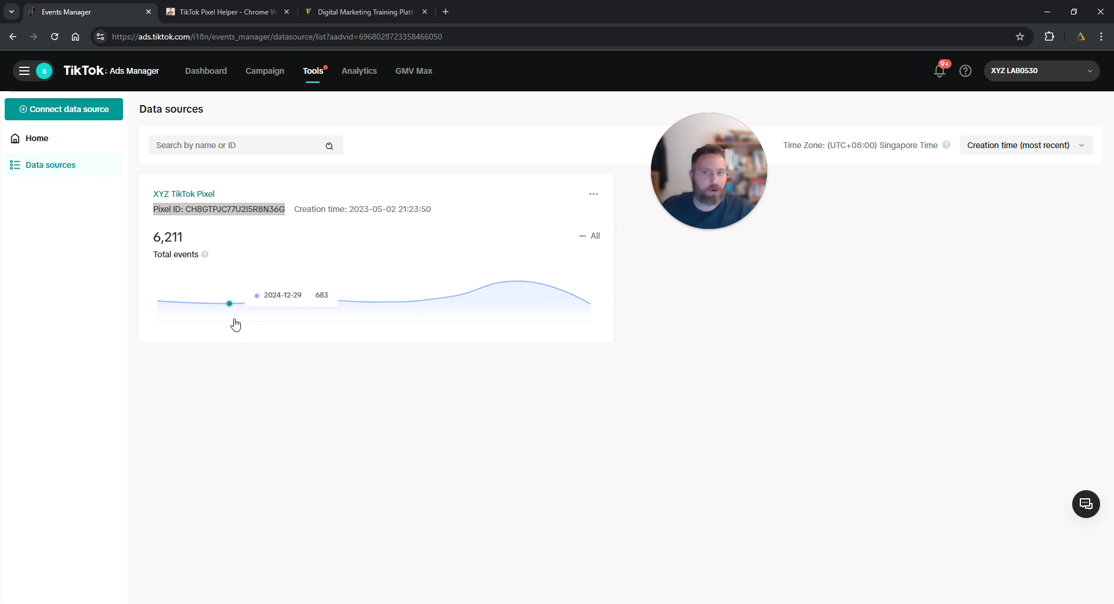
Copy XYZ TikTok Pixel's base code from the Event setup section of its settings
{"action": "left_click", "coordinate": [210, 195]}
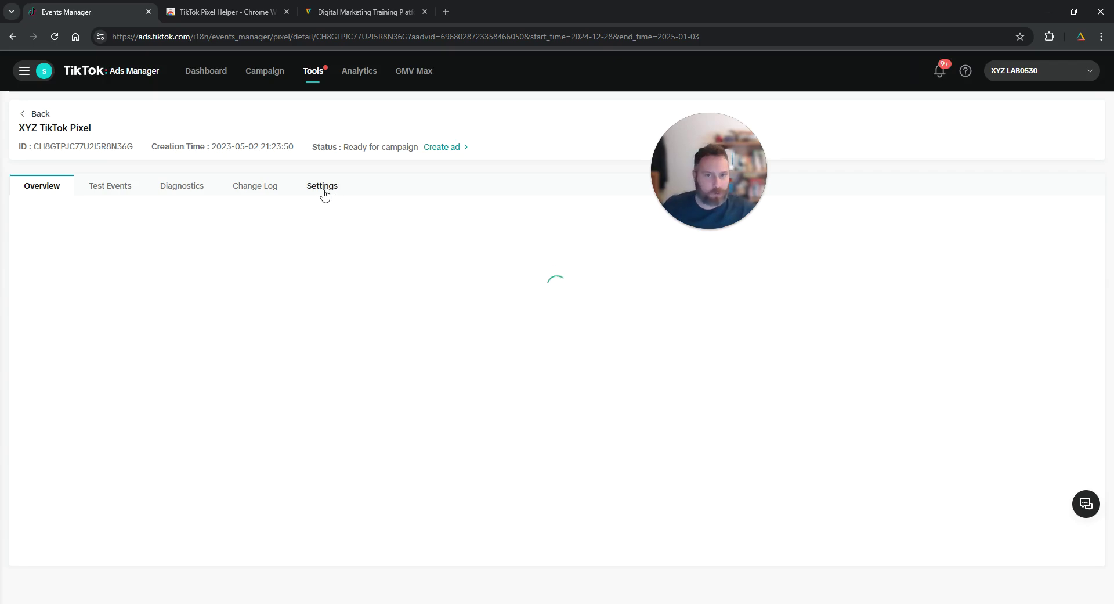
{"action": "left_click", "coordinate": [323, 188]}
{"action": "scroll", "coordinate": [407, 357], "scroll_direction": "down", "scroll_amount": 10}
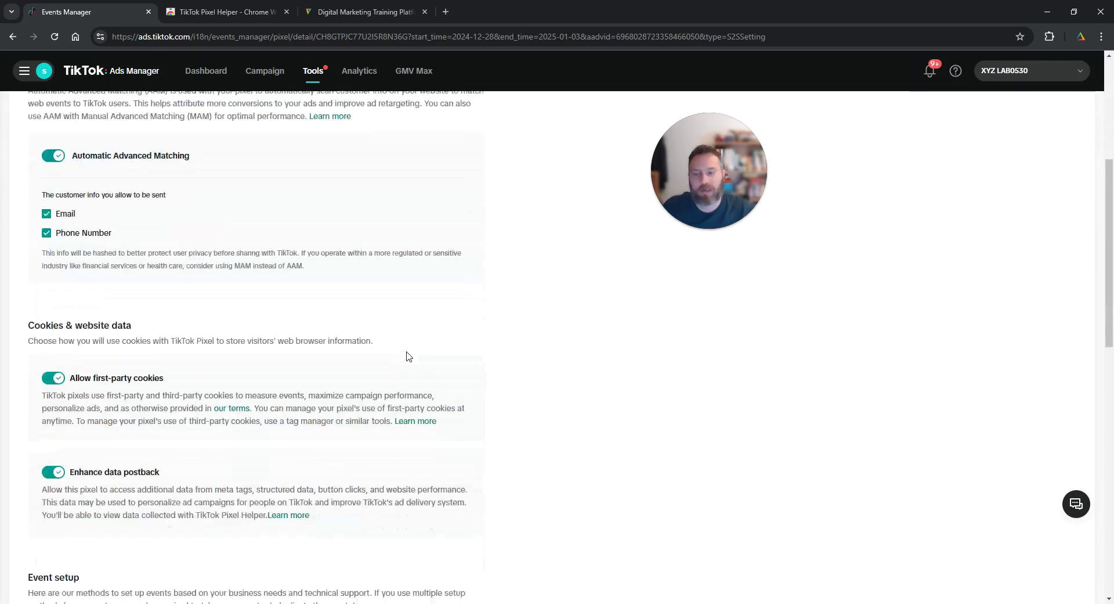
{"action": "scroll", "coordinate": [400, 359], "scroll_direction": "down", "scroll_amount": 2}
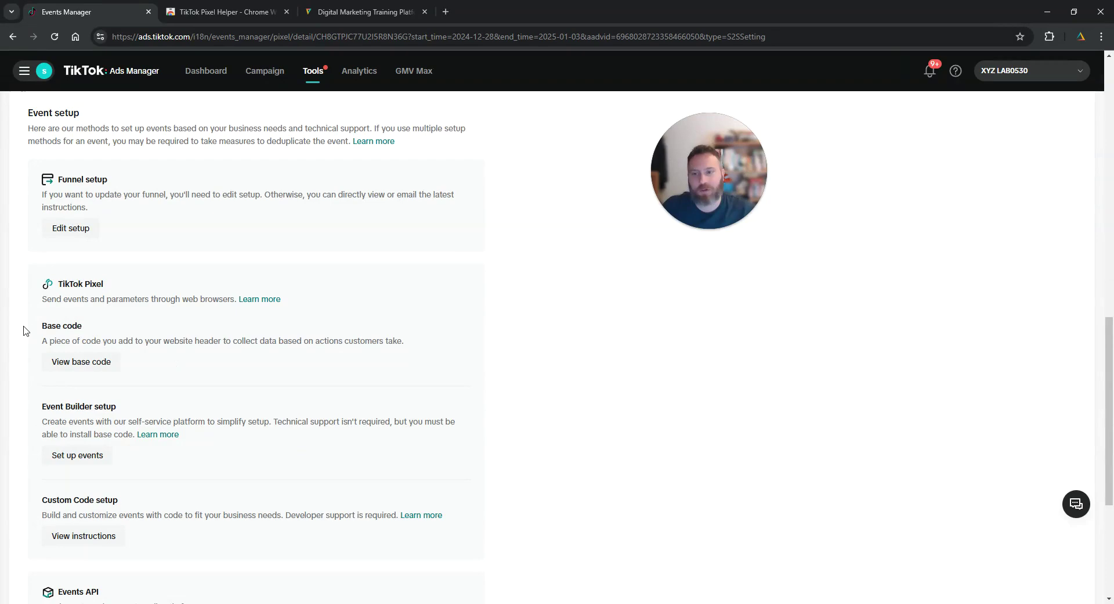
{"action": "left_click_drag", "start_coordinate": [23, 329], "coordinate": [112, 328]}
{"action": "left_click", "coordinate": [104, 365]}
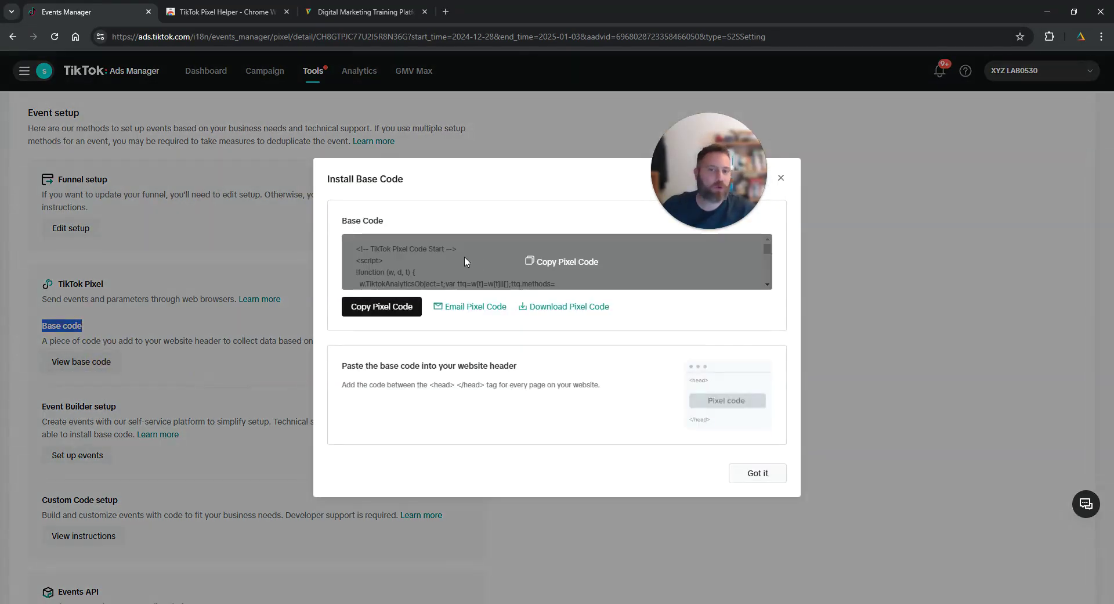
{"action": "left_click", "coordinate": [465, 259]}
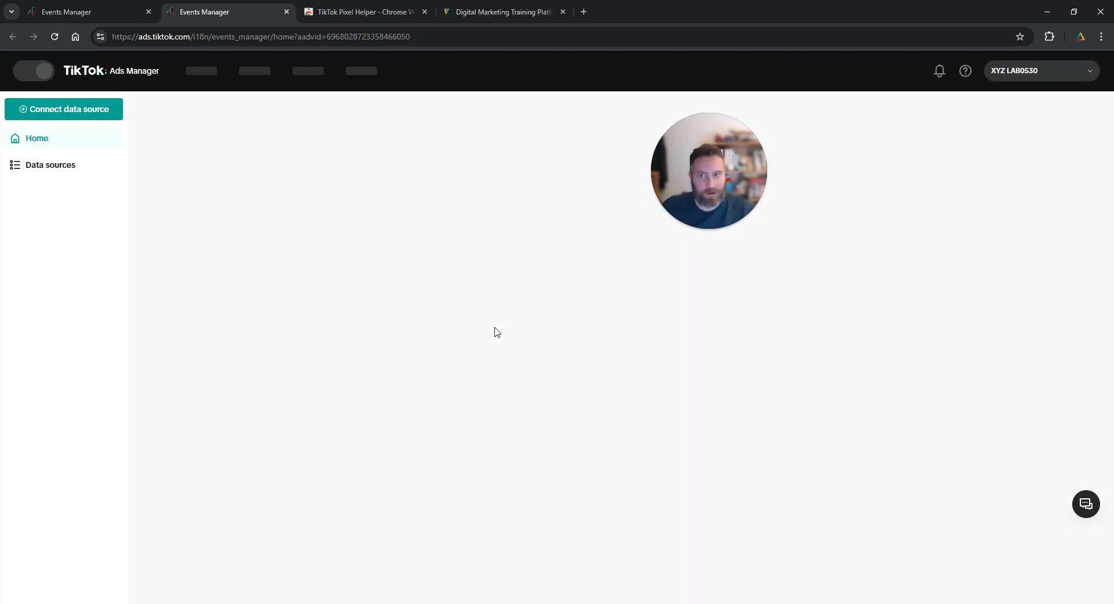
Go to Data sources and highlight XYZ TikTok Pixel's updated total of 6,224 events
{"action": "left_click", "coordinate": [62, 169]}
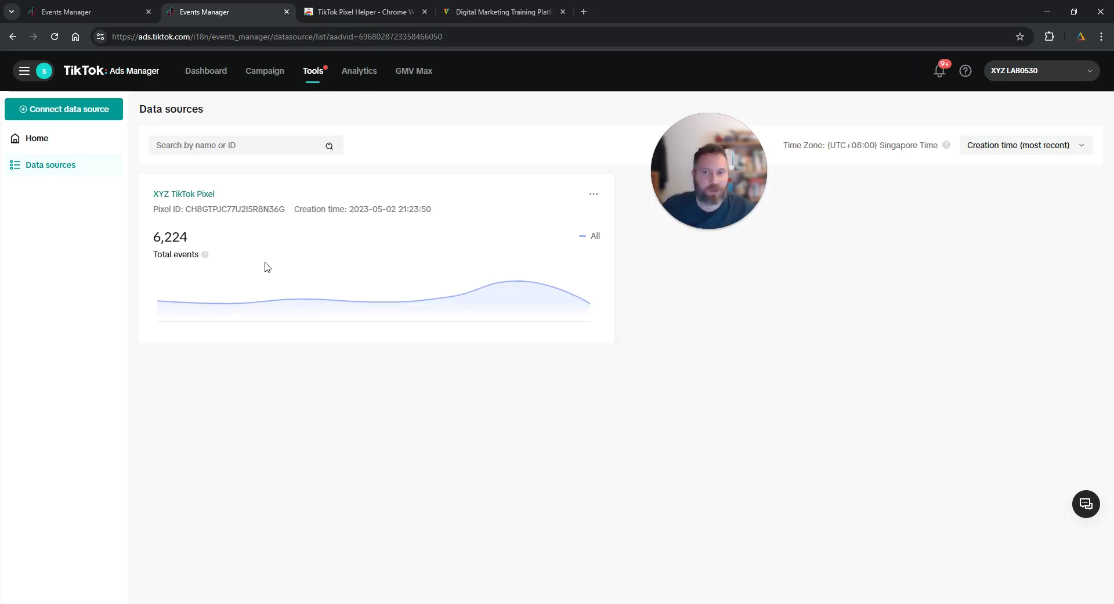
{"action": "left_click_drag", "start_coordinate": [154, 238], "coordinate": [234, 252]}
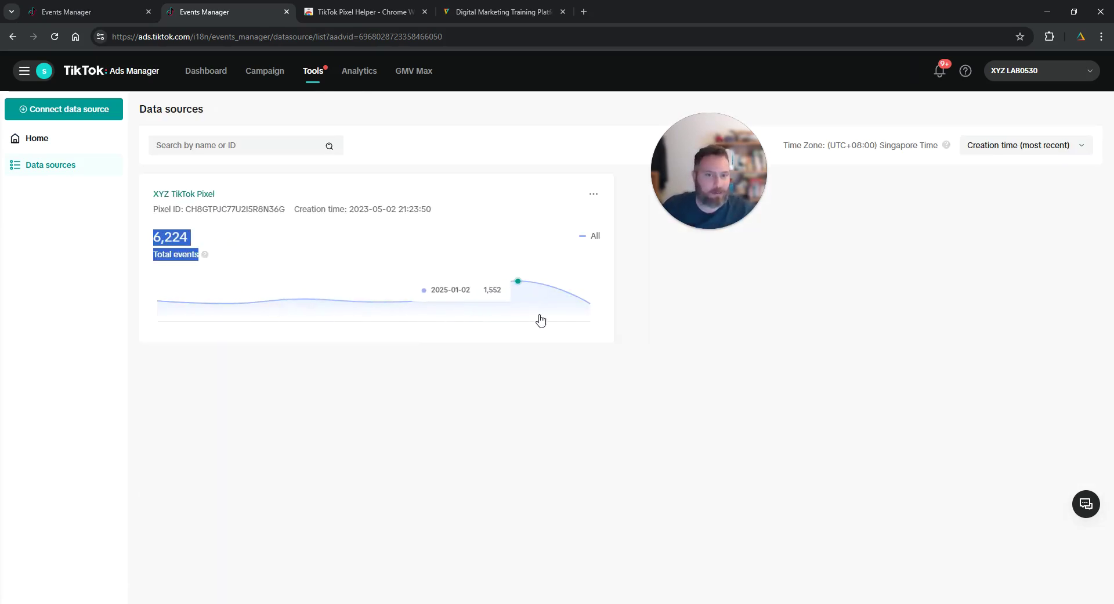